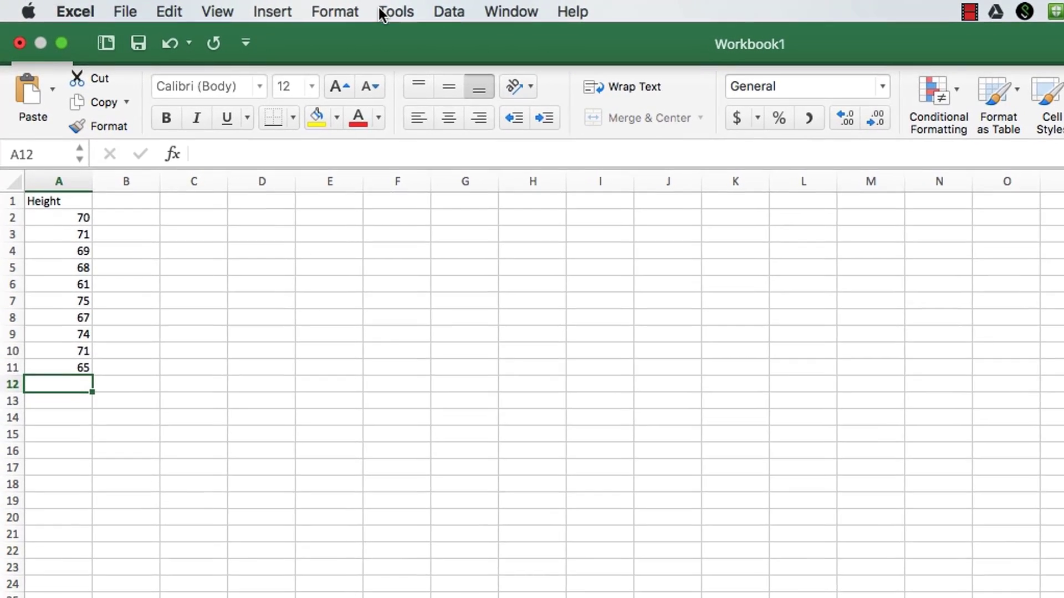
Turn on the Analysis ToolPak in the Excel Add-ins manager.
click(378, 10)
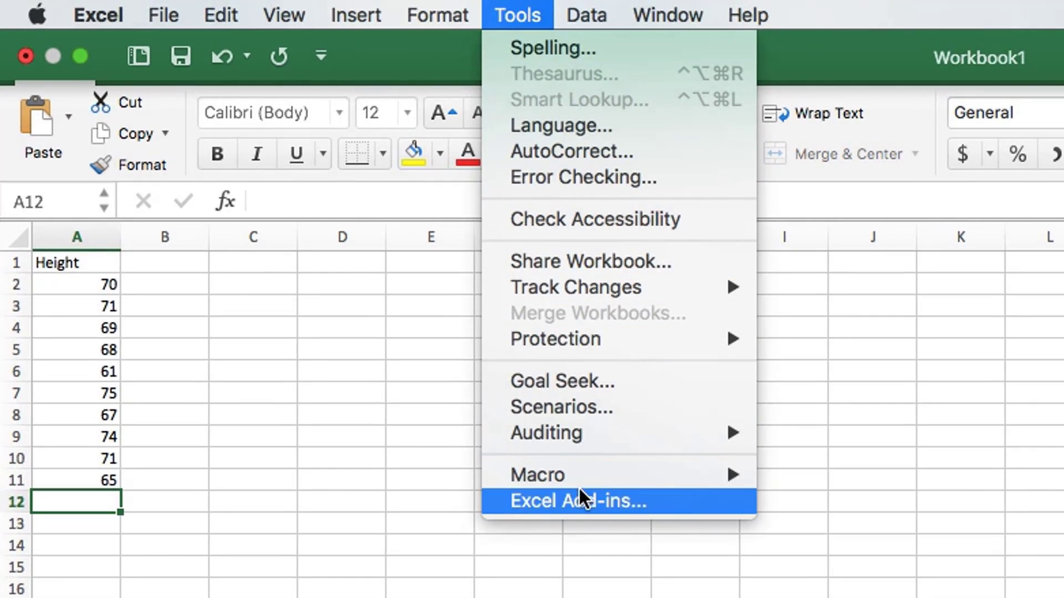
click(587, 499)
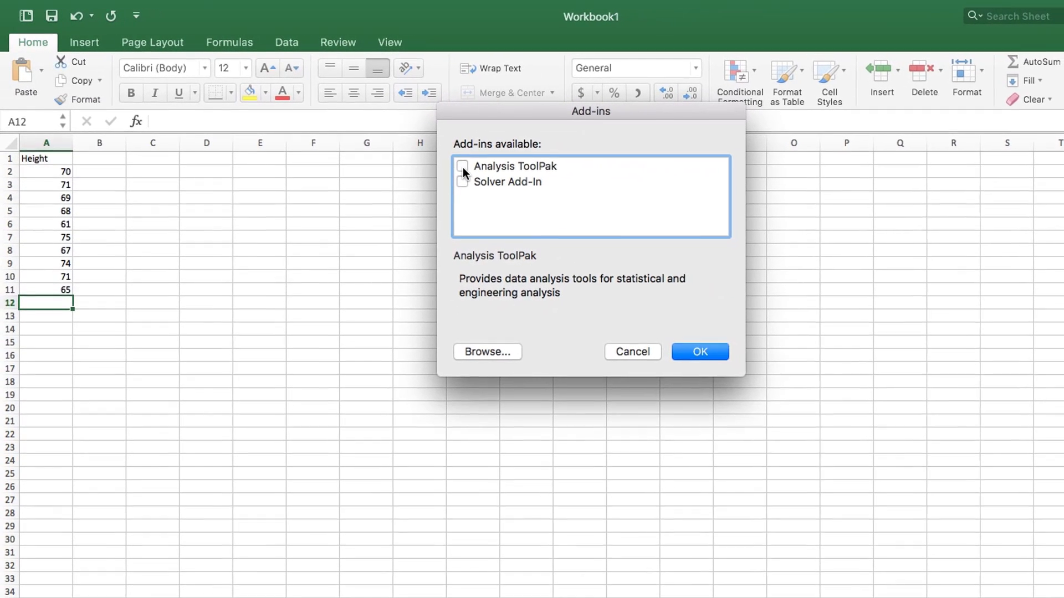
click(464, 167)
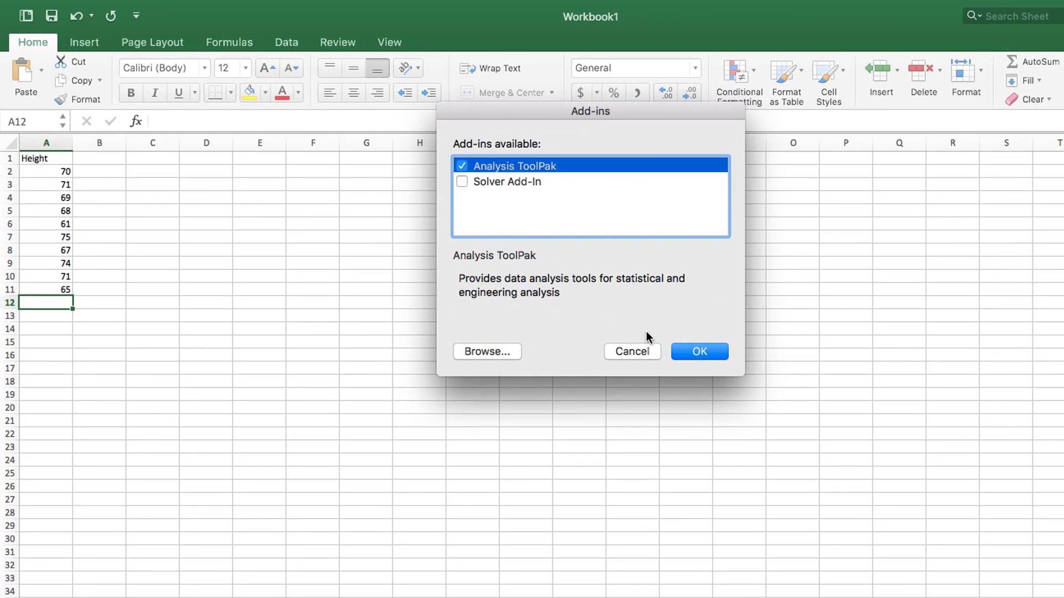
click(698, 351)
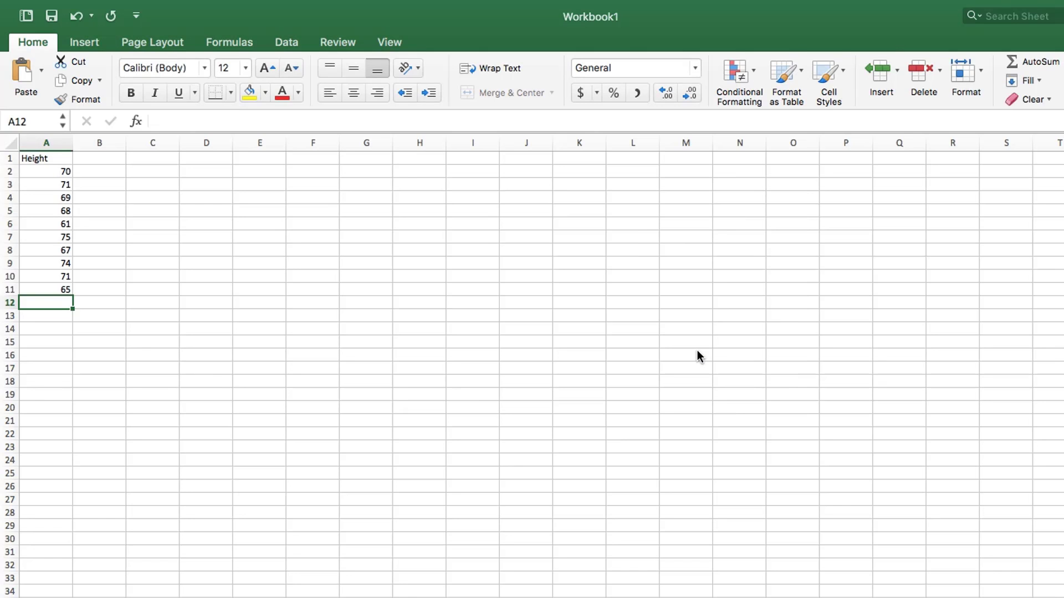
Choose Descriptive Statistics from the Data Analysis tools on the Data tab.
click(287, 43)
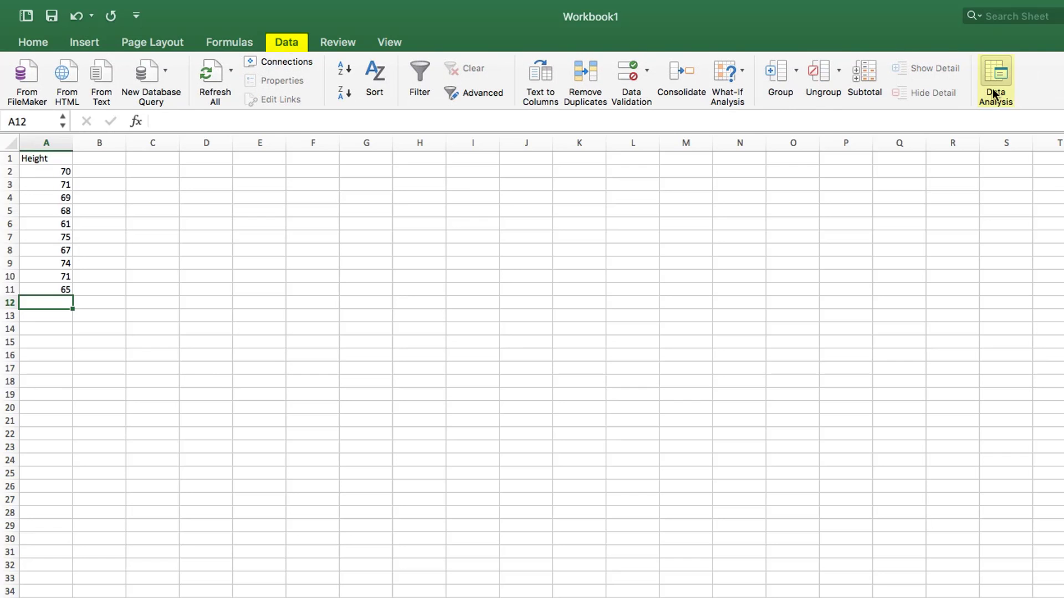
click(1001, 74)
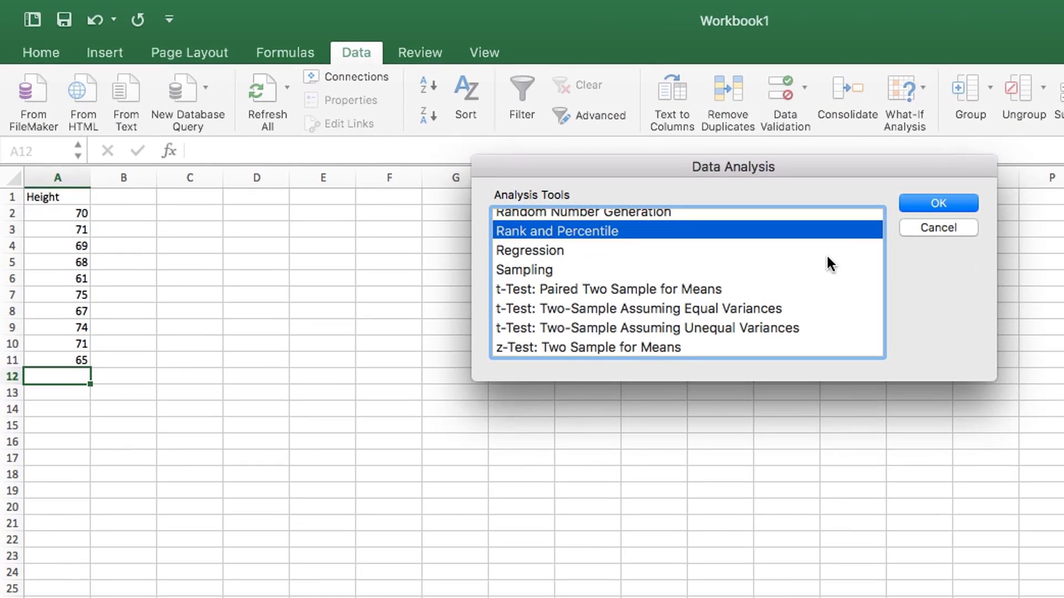
scroll(828, 263, up, 5)
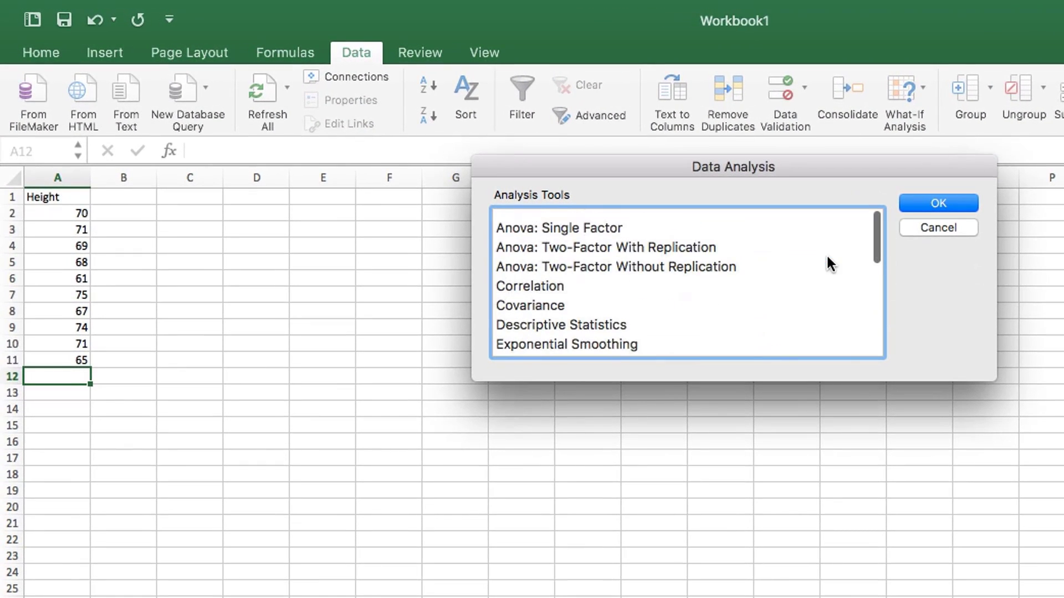
click(605, 316)
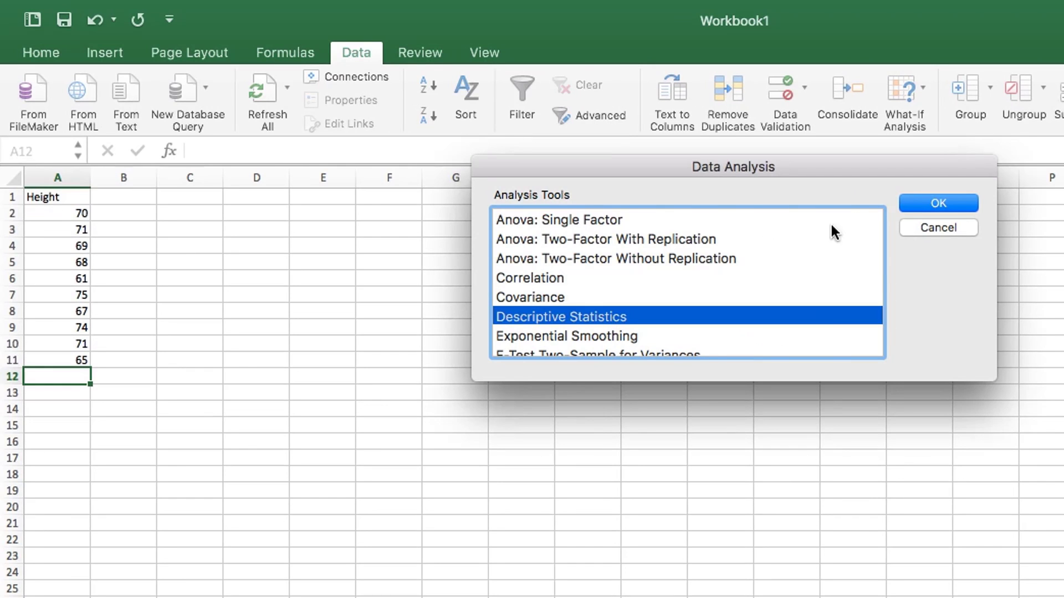
click(925, 199)
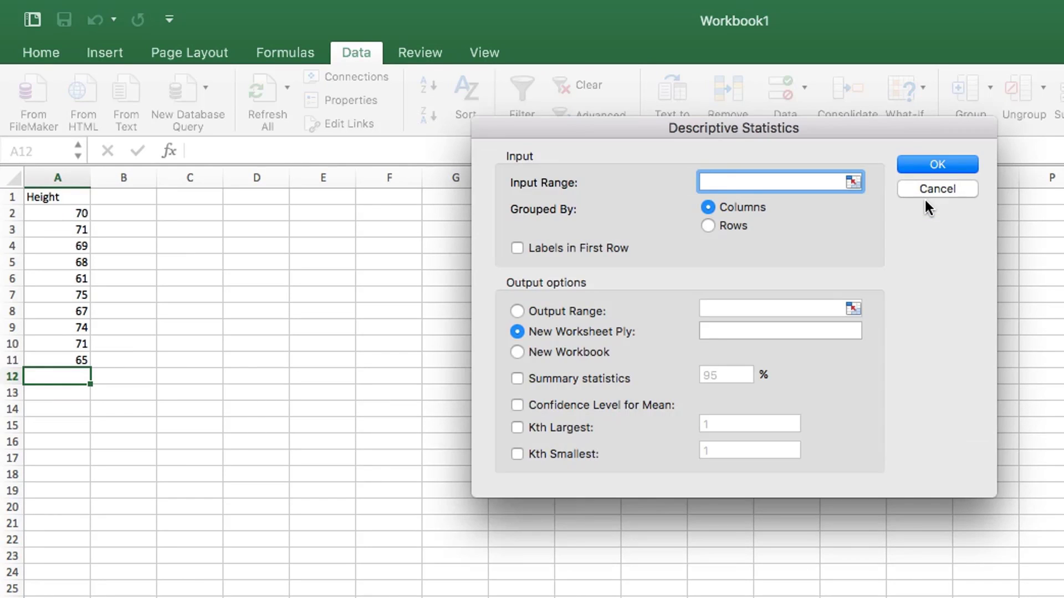
Use column A as the input range and enable the mean's confidence level.
click(854, 183)
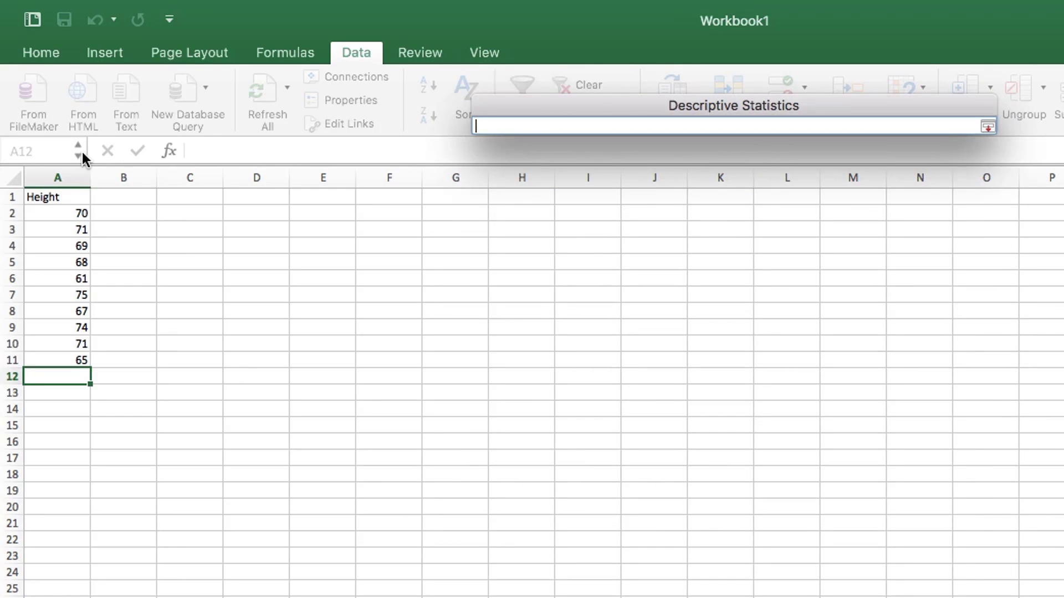
click(71, 176)
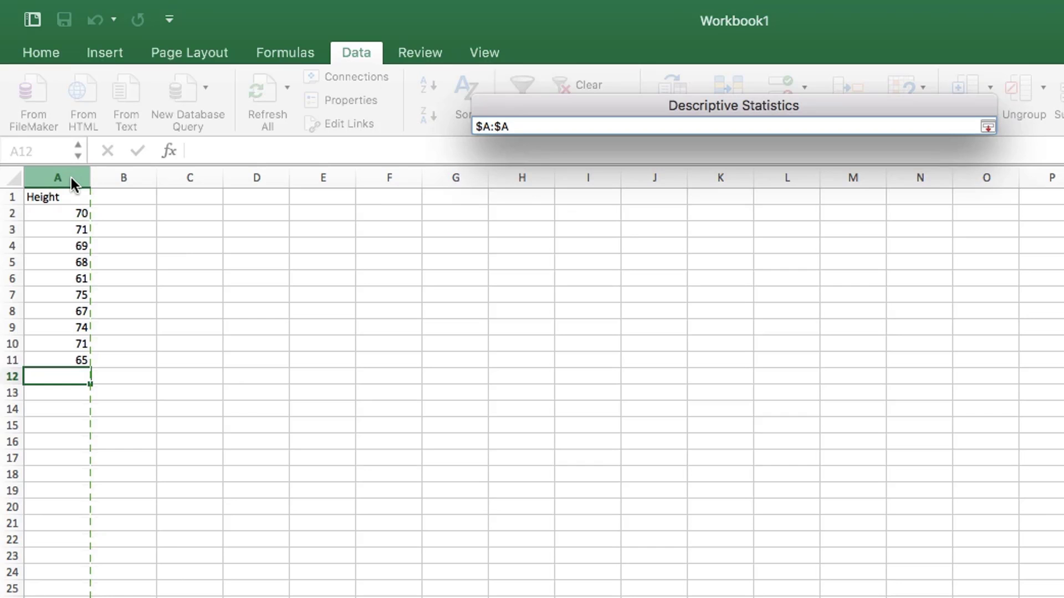
key(Return)
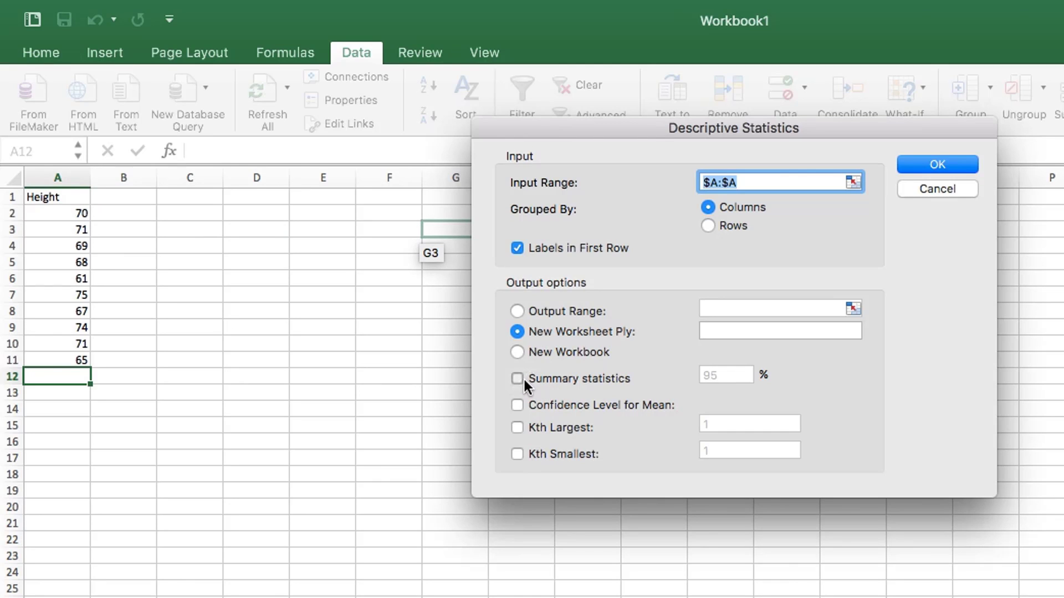
click(517, 405)
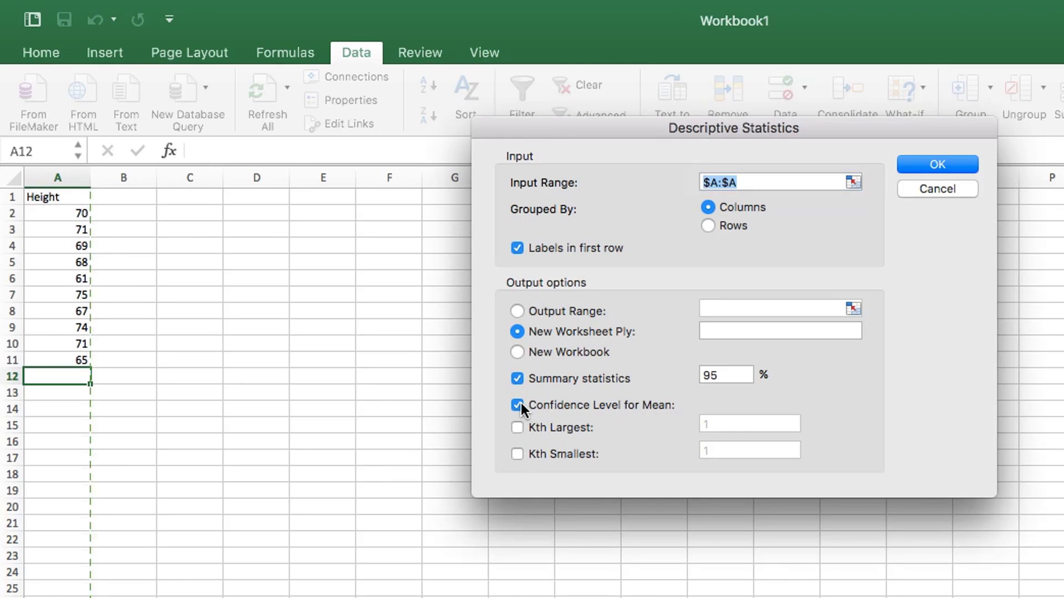
Output the Height statistics to a new sheet and widen column A to fit Confidence Level(95.0%).
click(927, 163)
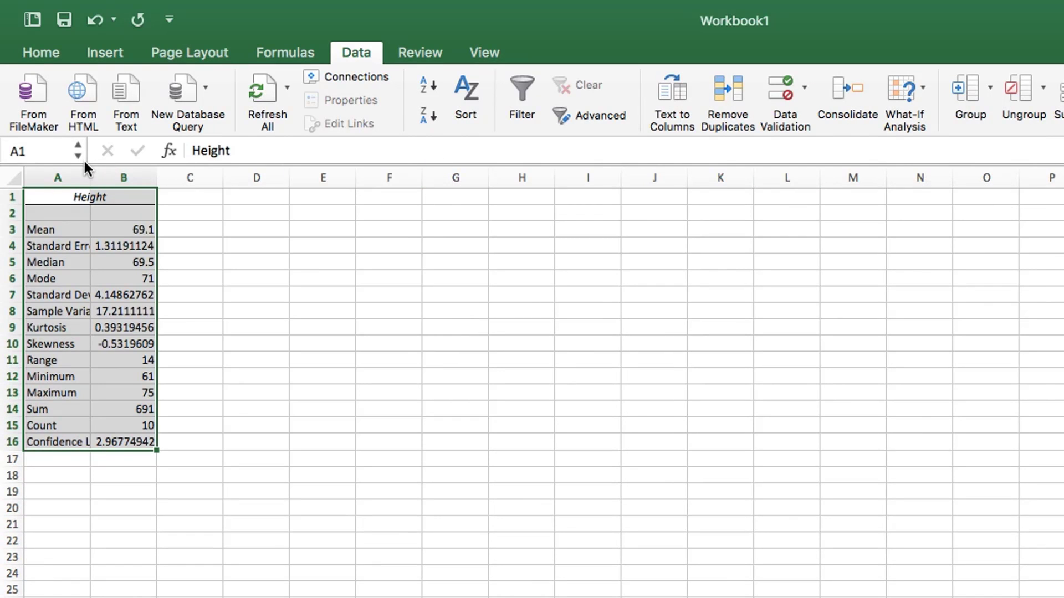
drag(89, 177, 140, 185)
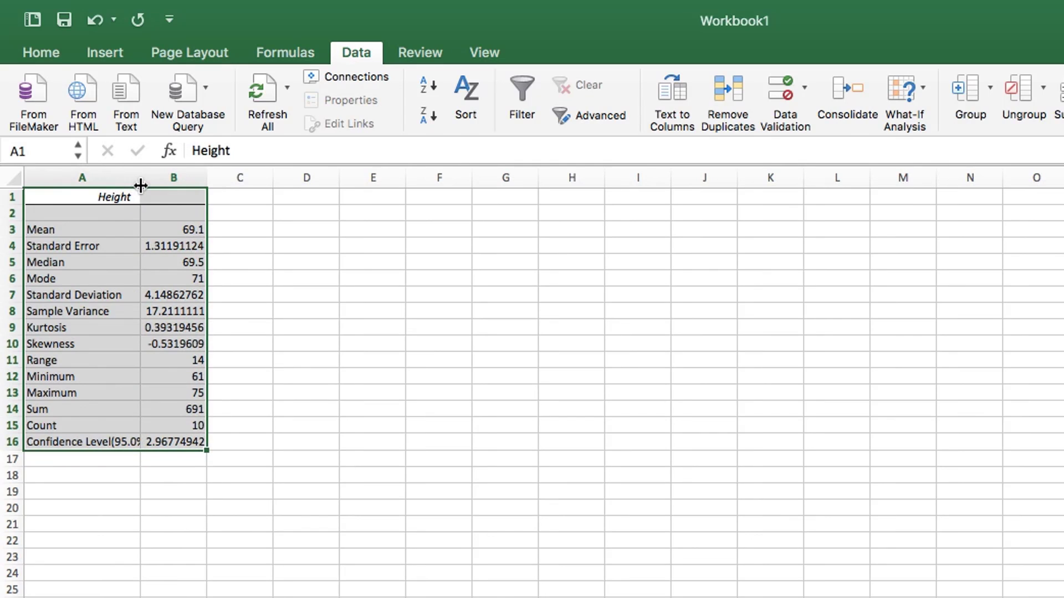
drag(141, 185, 166, 187)
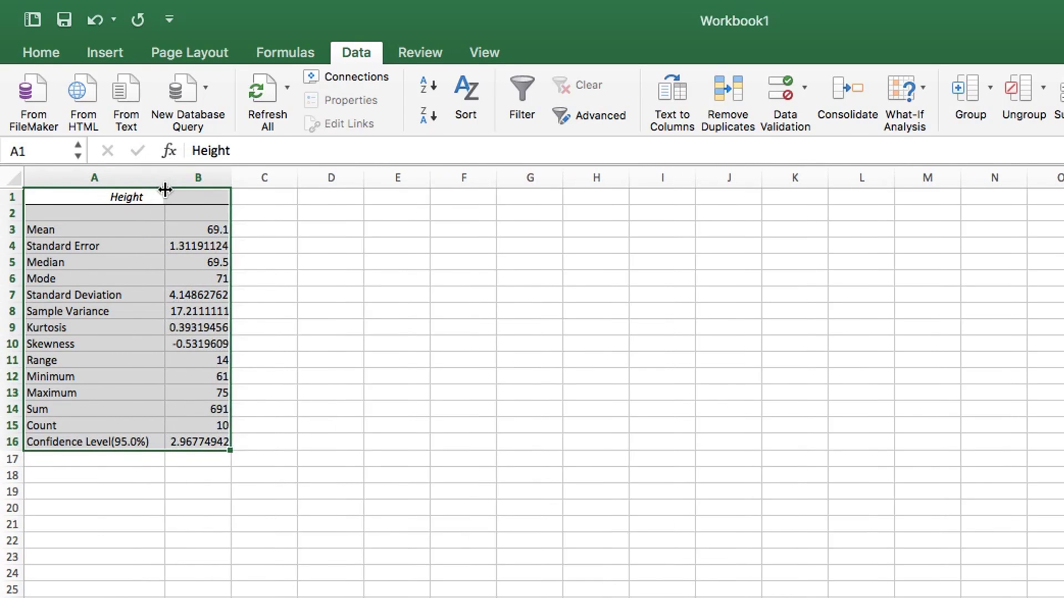